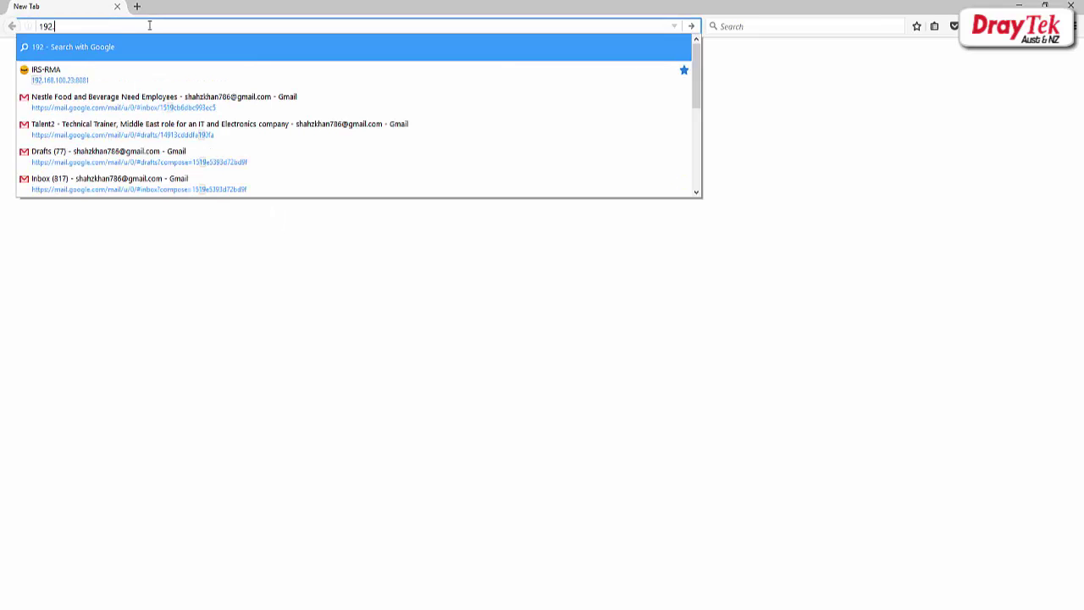
# - Log in to the Vigor2860 at 192.168.21.1 with the admin account
pyautogui.write('68.21')
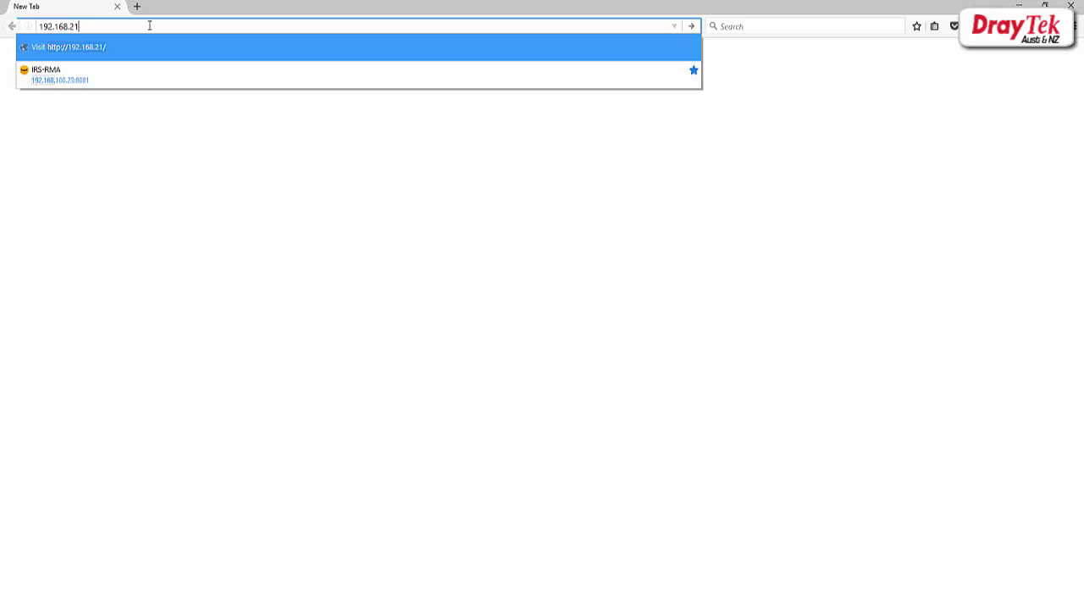
pyautogui.write('.1')
pyautogui.press('Return')
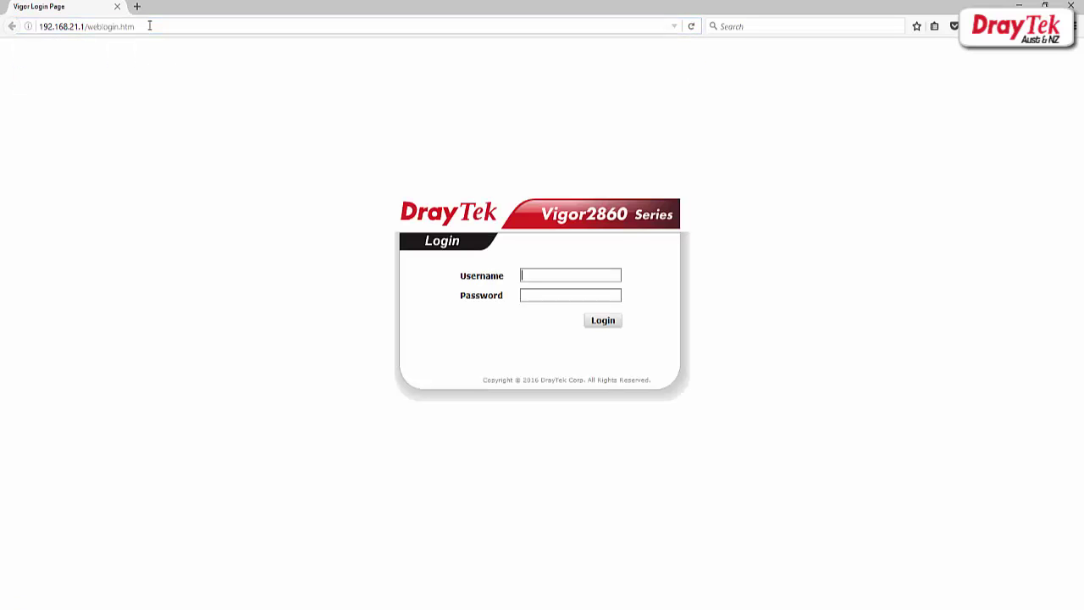
pyautogui.write('admin')
pyautogui.press('Tab')
pyautogui.write('admin')
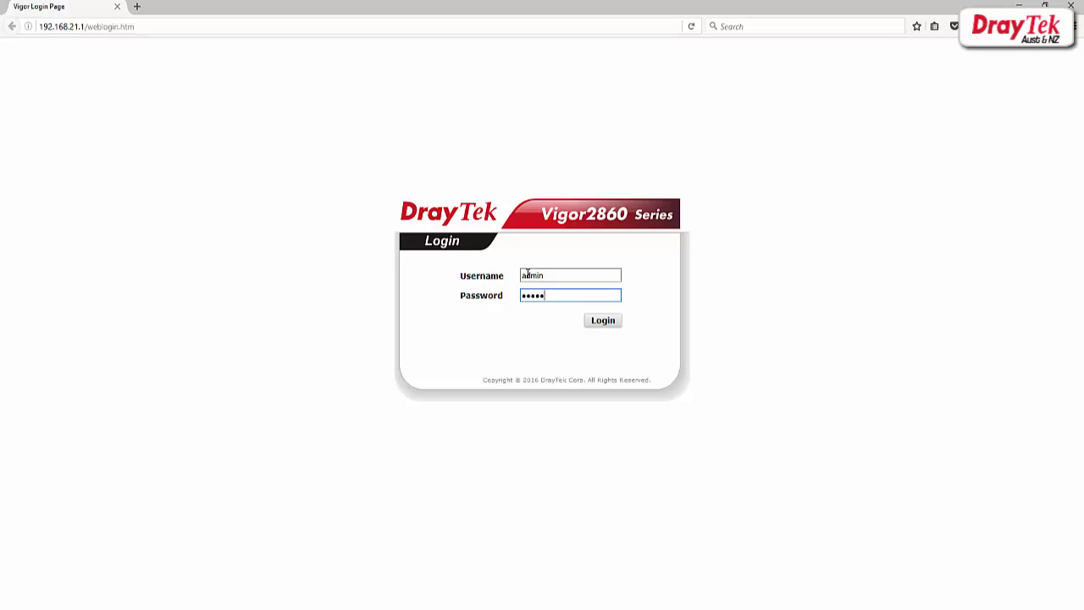
pyautogui.click(611, 326)
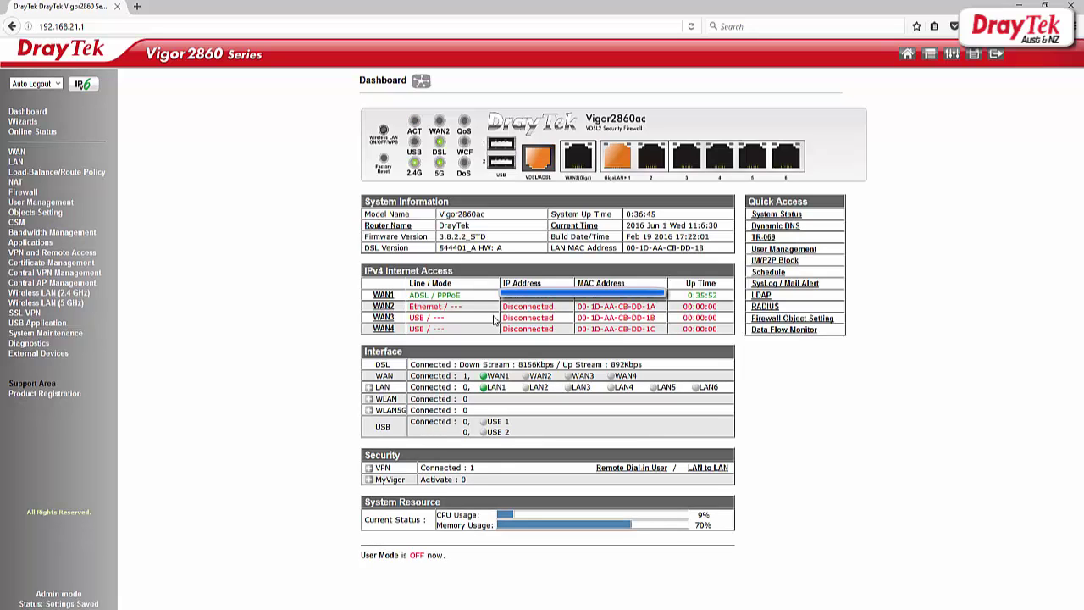
pyautogui.moveTo(409, 294); pyautogui.dragTo(489, 303)
pyautogui.moveTo(616, 298); pyautogui.dragTo(726, 295)
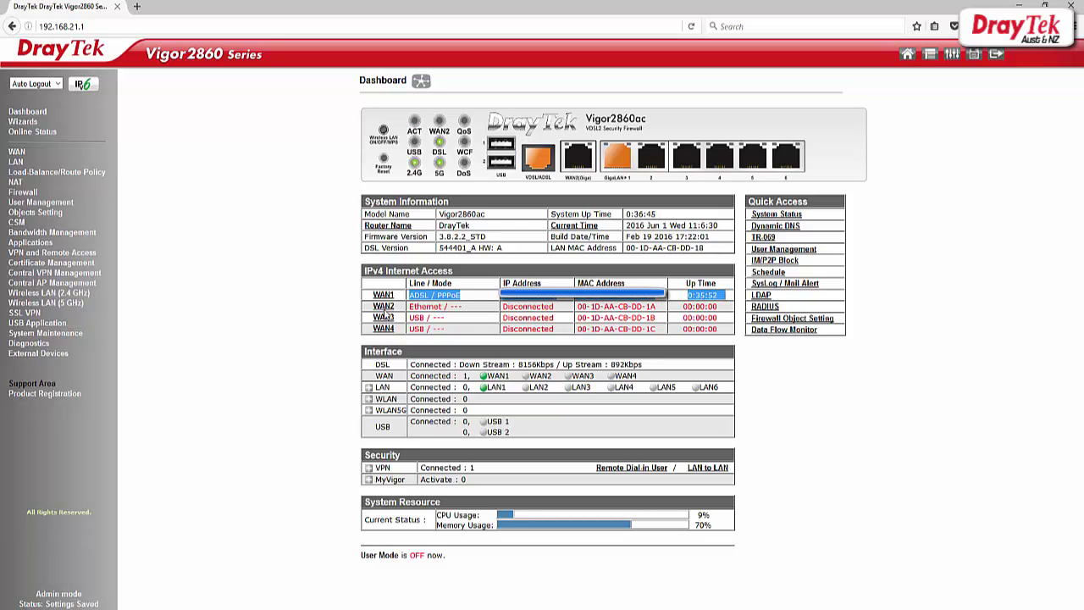
pyautogui.click(349, 297)
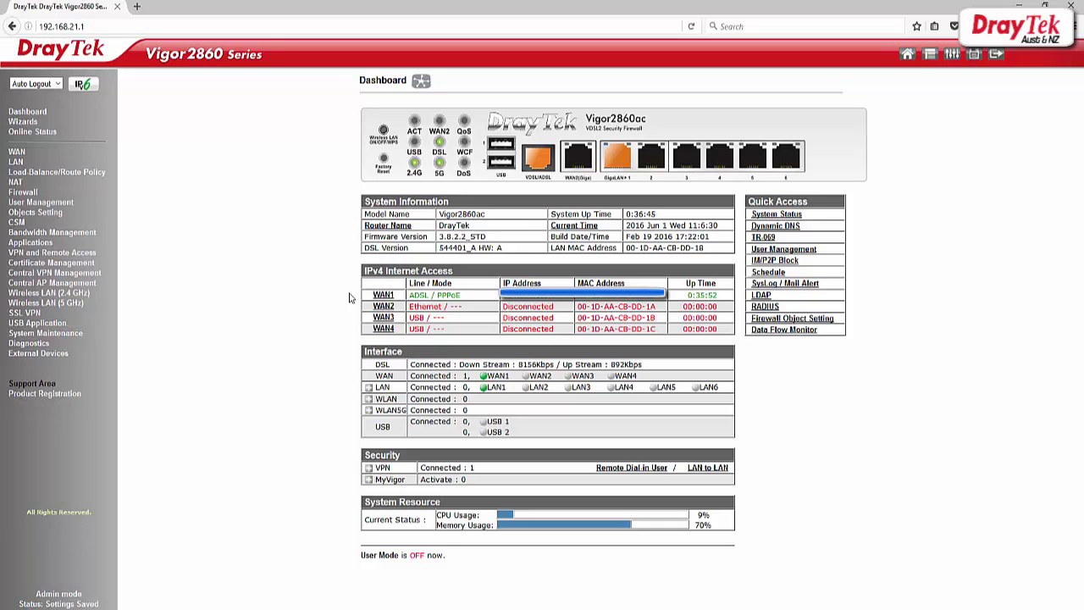
# - Open LAN-to-LAN profile 1, name it SSL_VPN and enable it as a dial-in profile
pyautogui.click(72, 253)
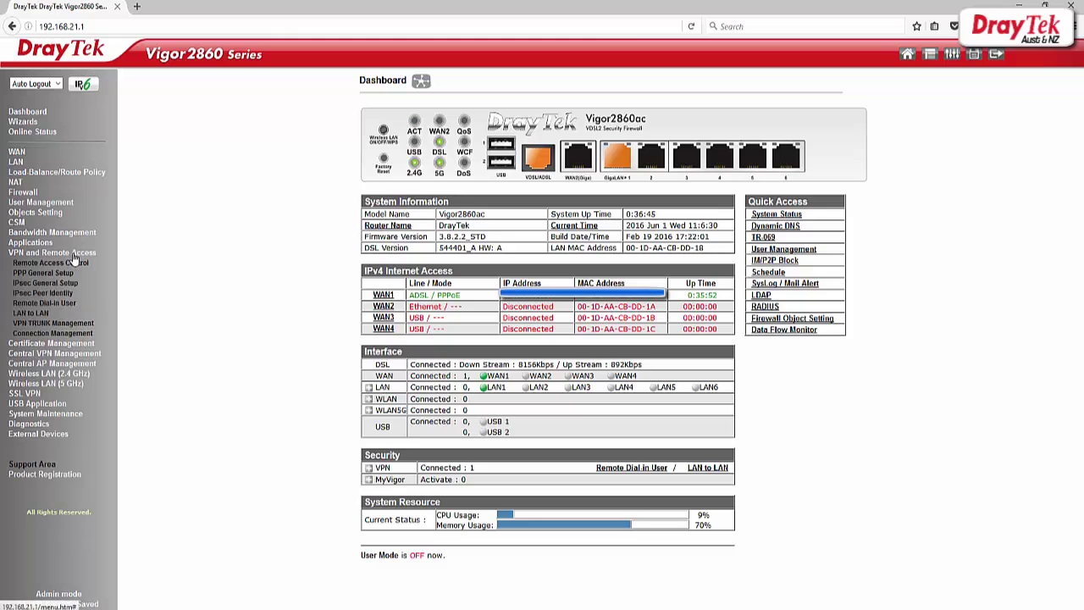
pyautogui.click(40, 315)
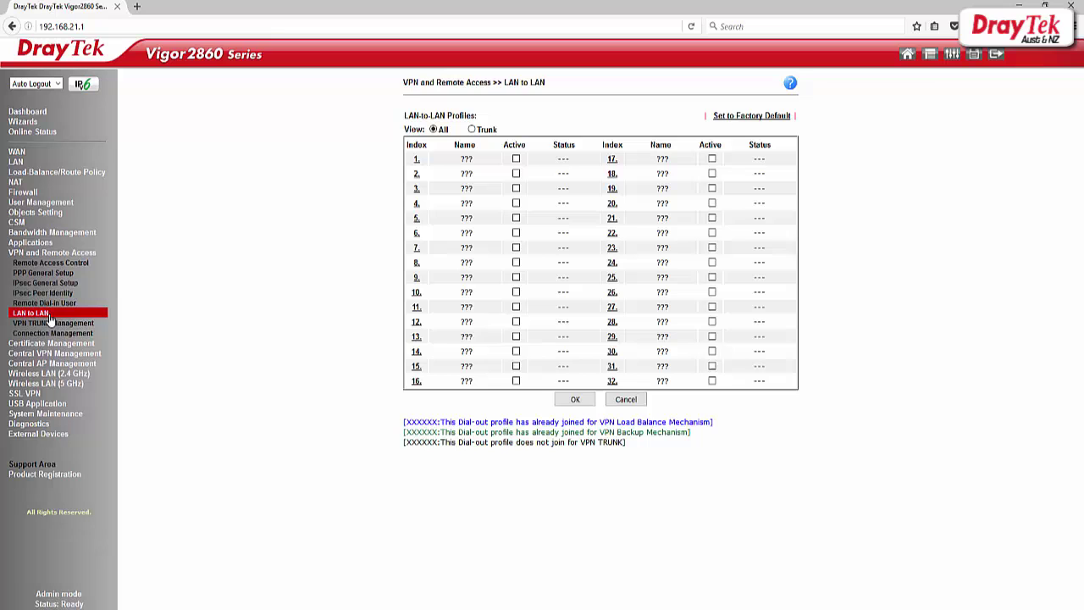
pyautogui.click(417, 161)
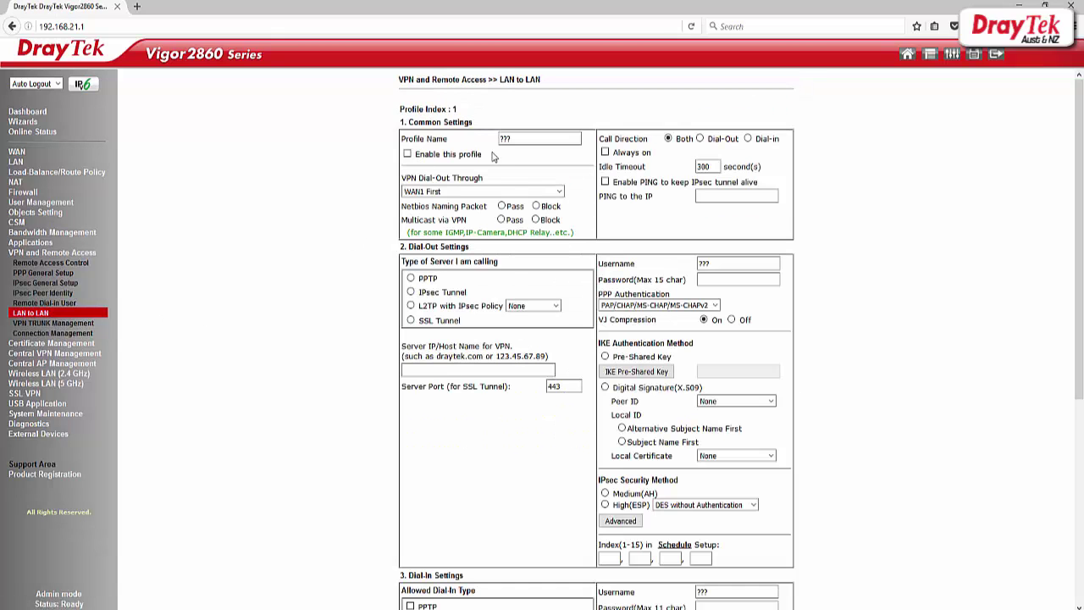
pyautogui.write('SSL')
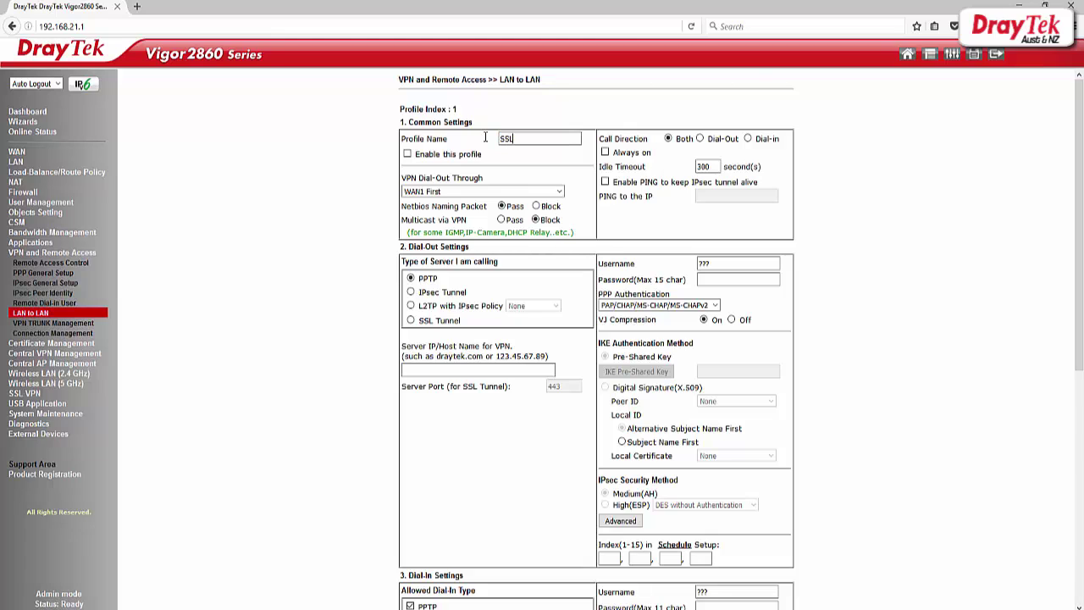
pyautogui.write('_VPN')
pyautogui.click(407, 154)
# - Untick PPTP, IPsec Tunnel and L2TP with IPsec so only SSL Tunnel dial-in is allowed
pyautogui.moveTo(1079, 170); pyautogui.dragTo(1079, 360)
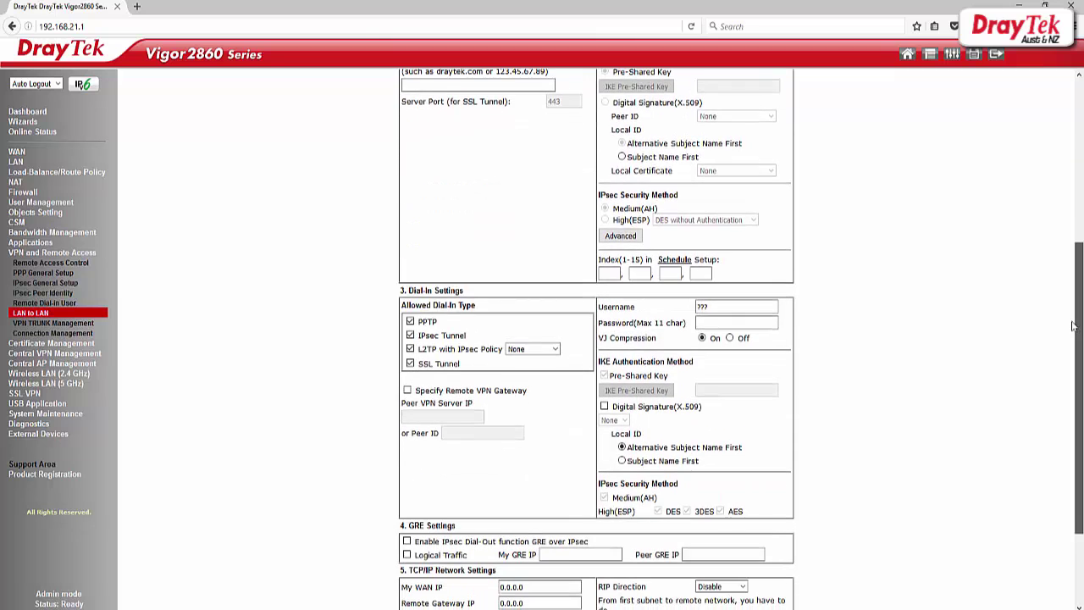
pyautogui.click(410, 322)
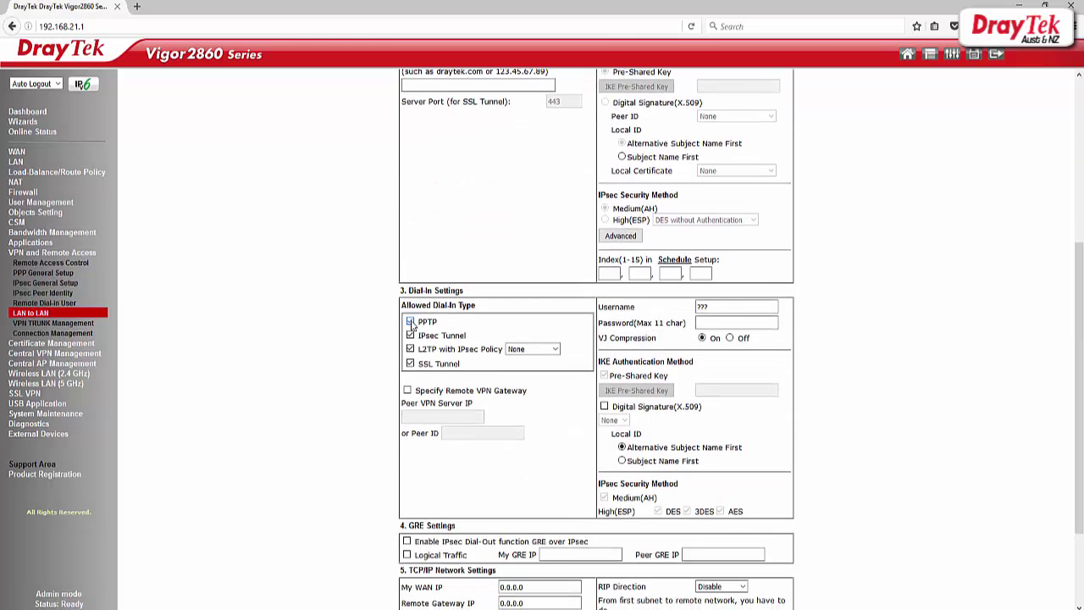
pyautogui.click(410, 336)
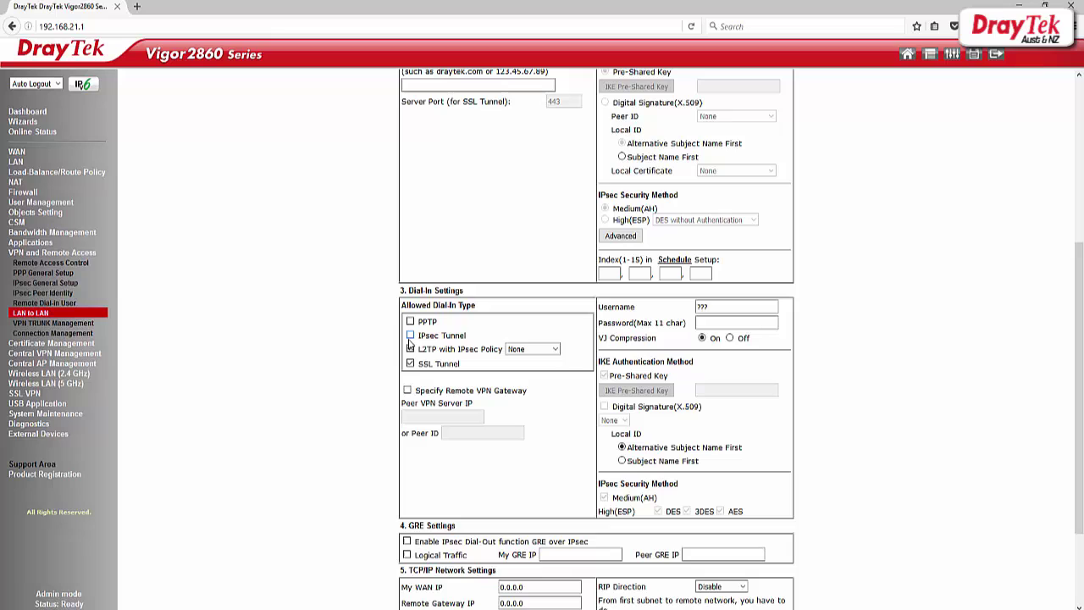
pyautogui.click(410, 349)
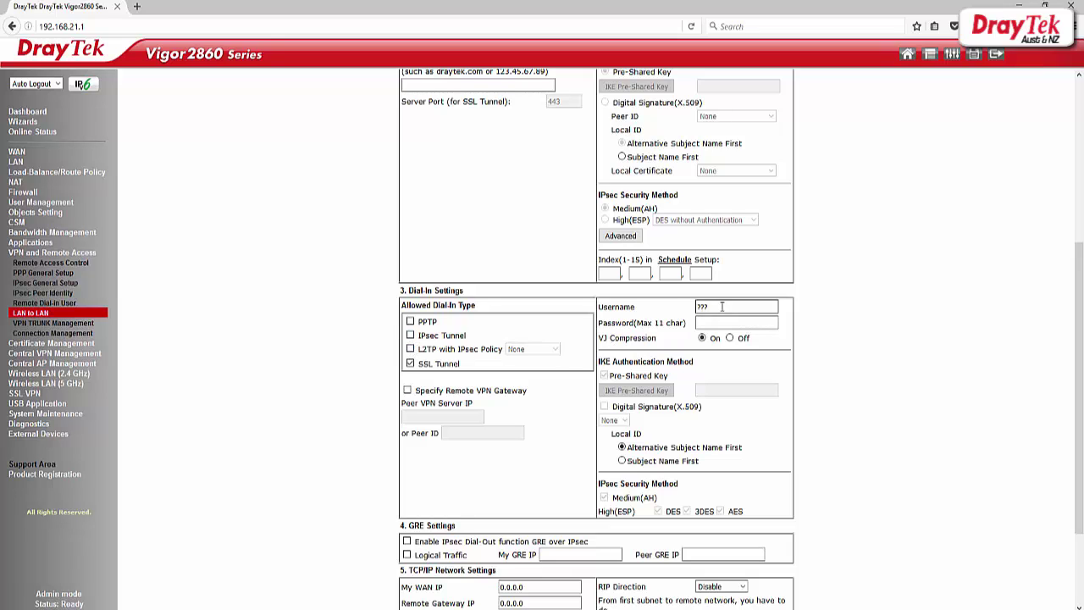
# - Replace the placeholder dial-in username with the chosen username
pyautogui.moveTo(711, 307); pyautogui.dragTo(666, 307)
pyautogui.write('test')
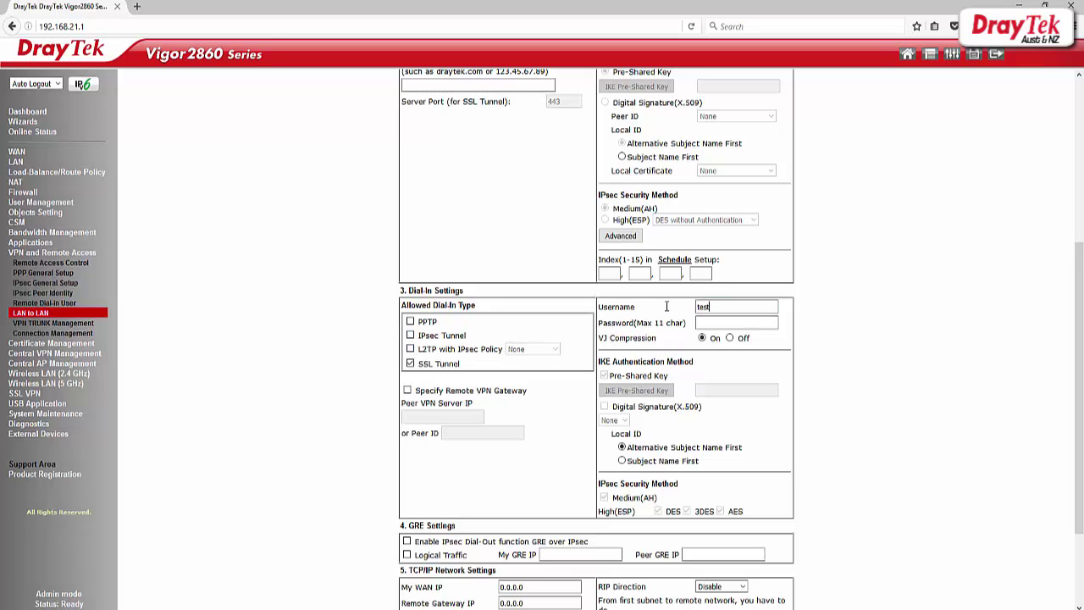
pyautogui.write('test')
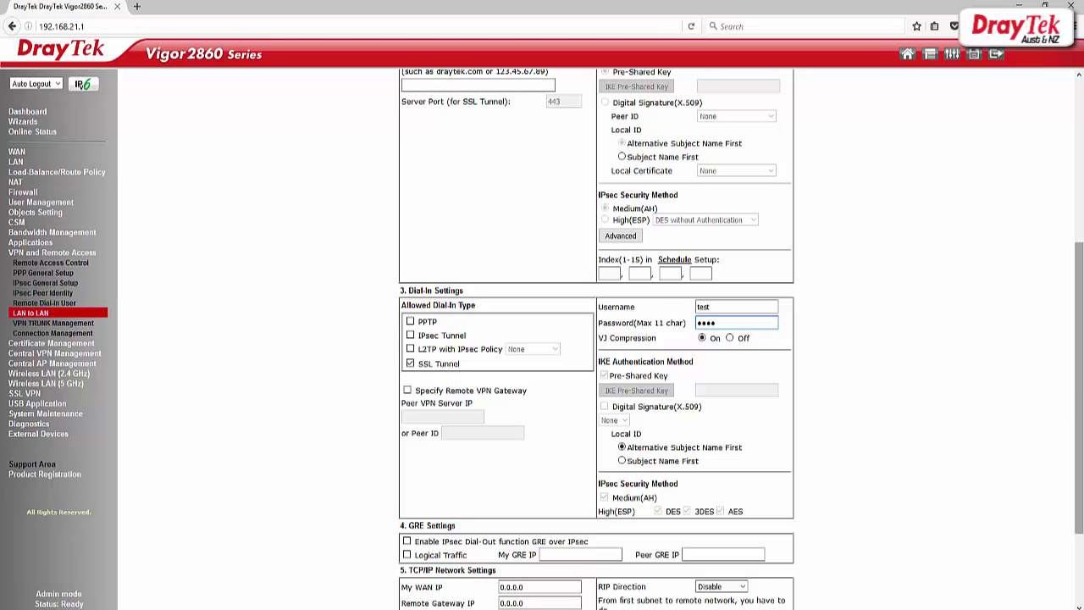
pyautogui.moveTo(1079, 406); pyautogui.dragTo(1079, 476)
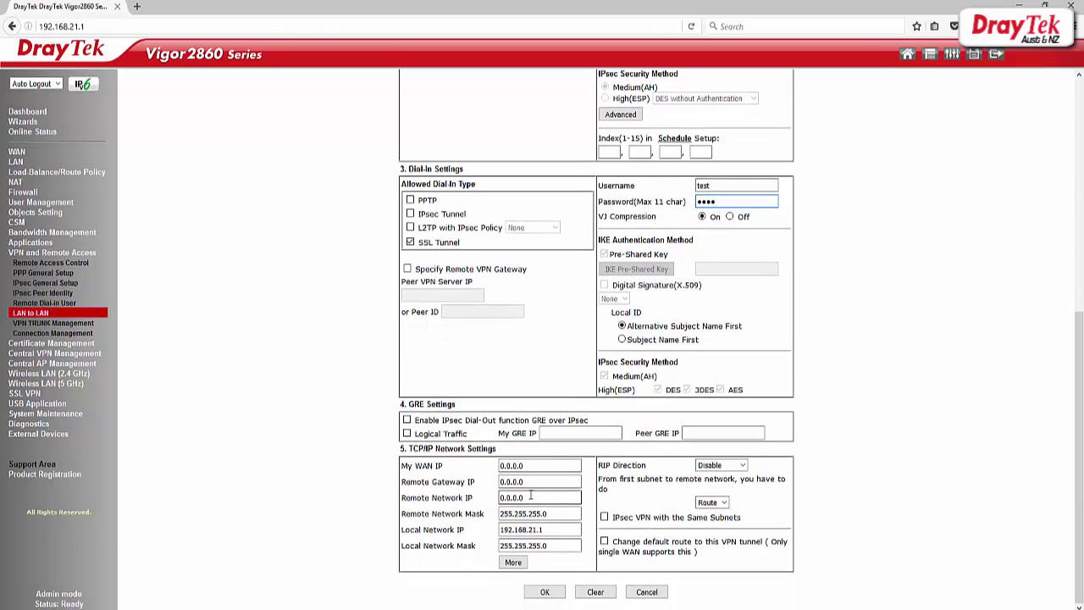
# - Set the Remote Network IP to 192.168.1.1 and save the SSL_VPN profile
pyautogui.click(531, 496)
pyautogui.press('BackSpace')
pyautogui.press('BackSpace')
pyautogui.press('BackSpace')
pyautogui.press('BackSpace')
pyautogui.press('BackSpace')
pyautogui.press('BackSpace')
pyautogui.press('BackSpace')
pyautogui.write('192.168.')
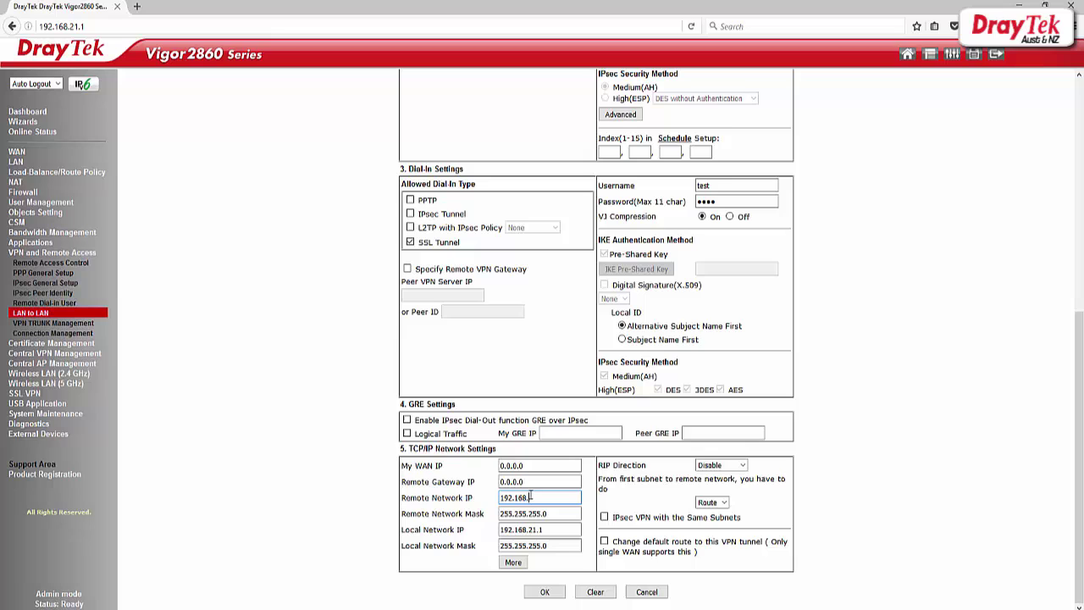
pyautogui.write('1.1')
pyautogui.click(545, 592)
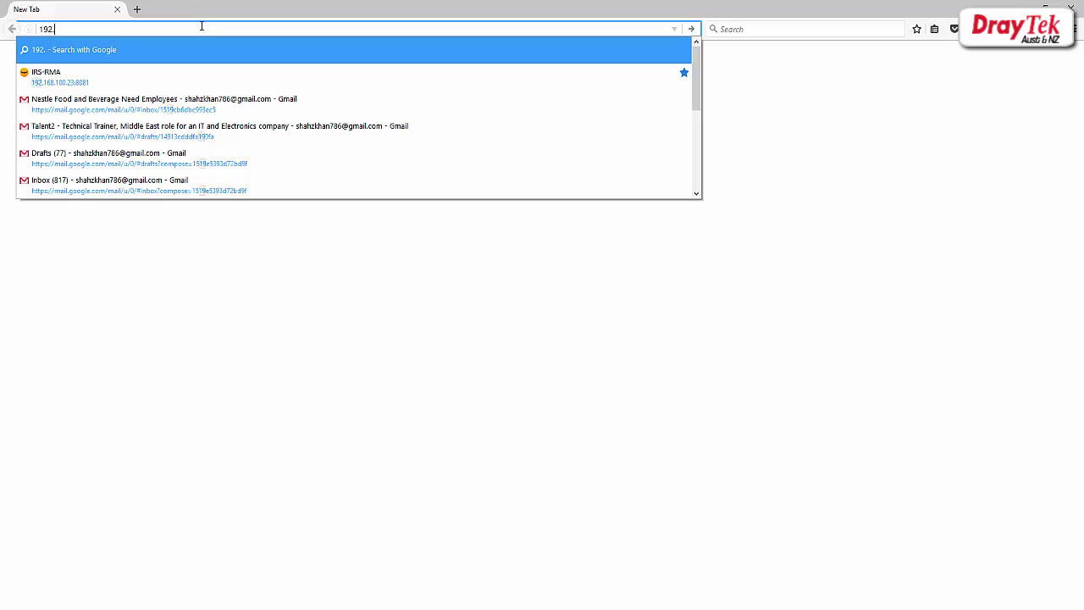
# - Log in to the Vigor3900 at 192.168.1.1 with the admin account and password
pyautogui.write('1.1')
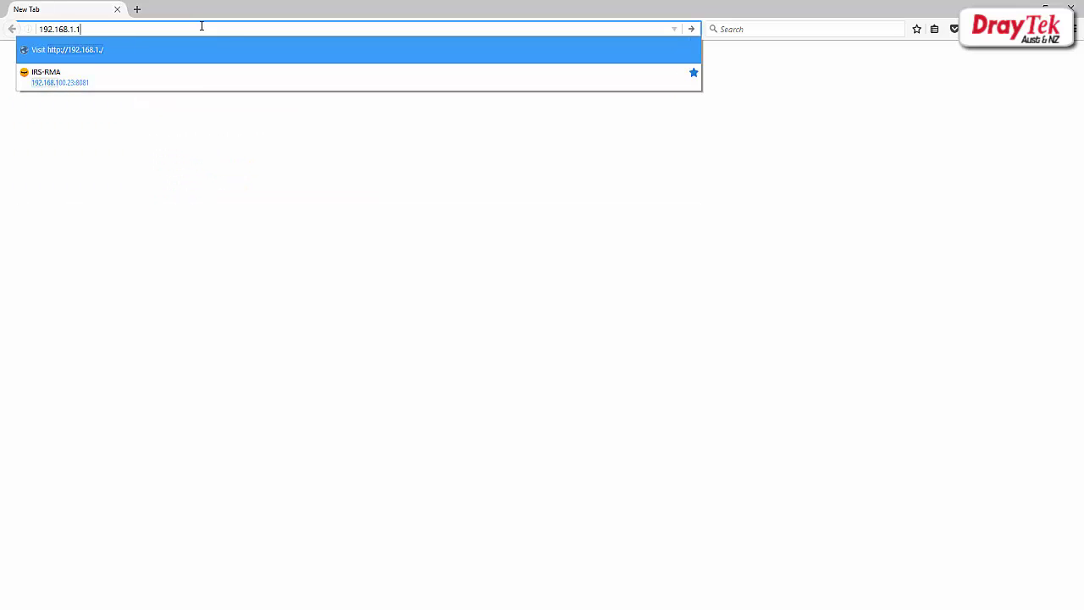
pyautogui.press('Return')
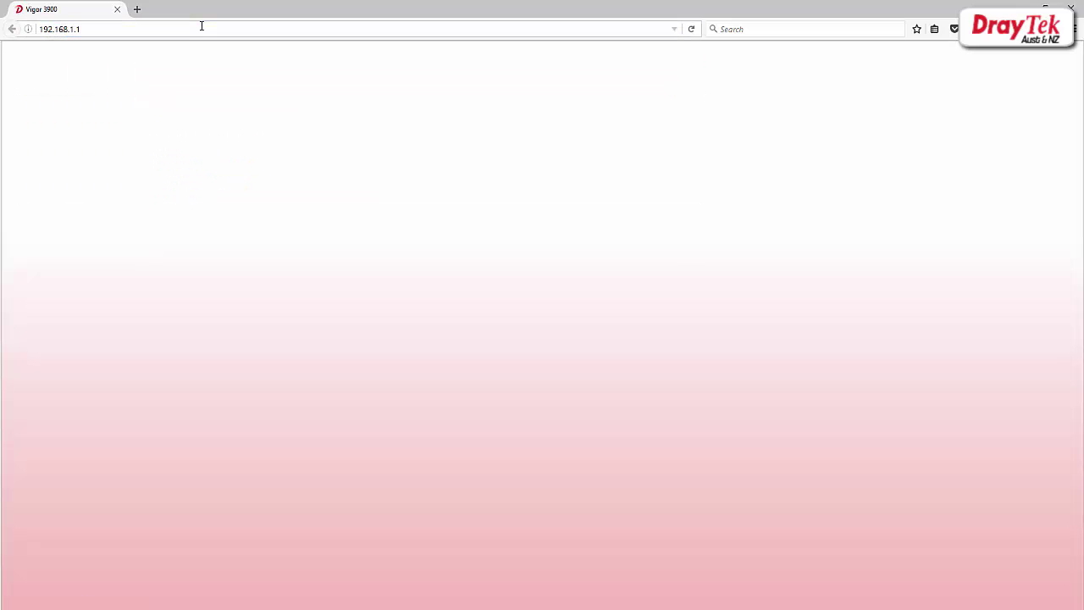
pyautogui.write('admin')
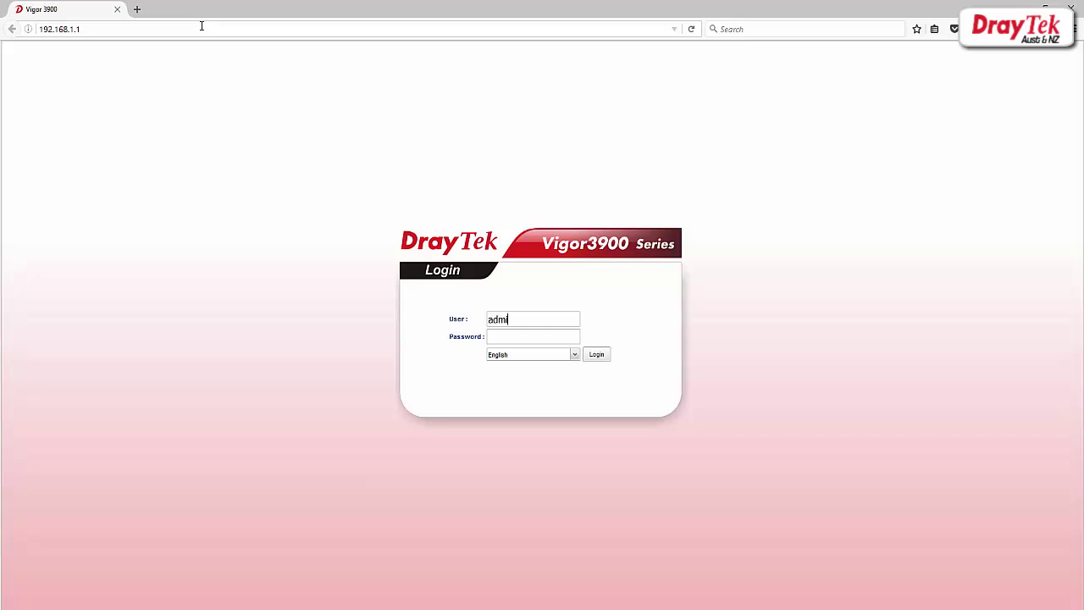
pyautogui.press('Tab')
pyautogui.write('admin')
pyautogui.click(598, 355)
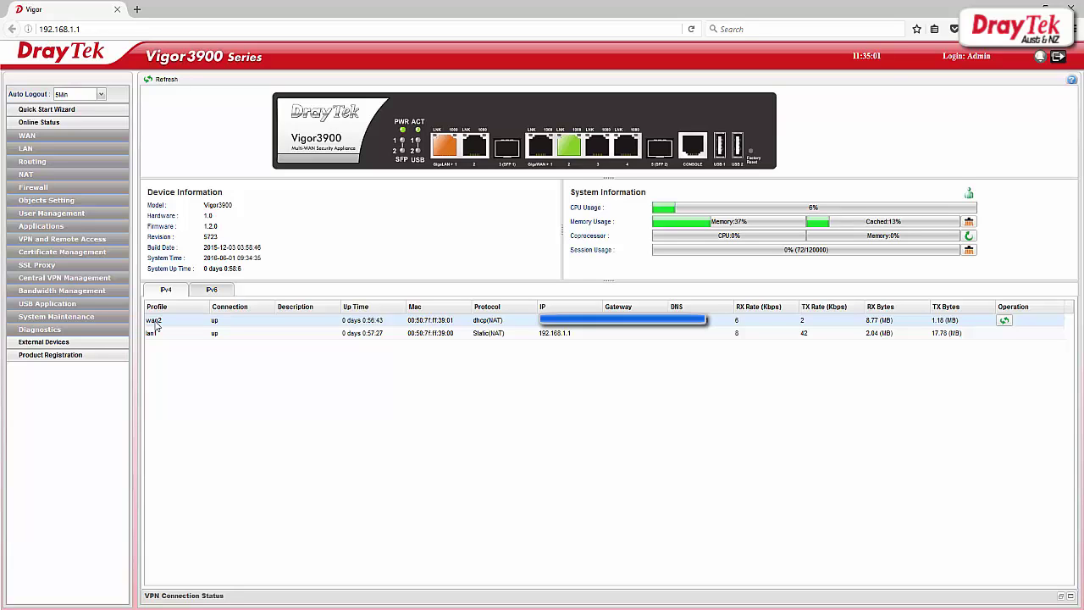
# - Show the empty SSL Dial-out list under VPN and Remote Access > VPN Profiles
pyautogui.click(93, 240)
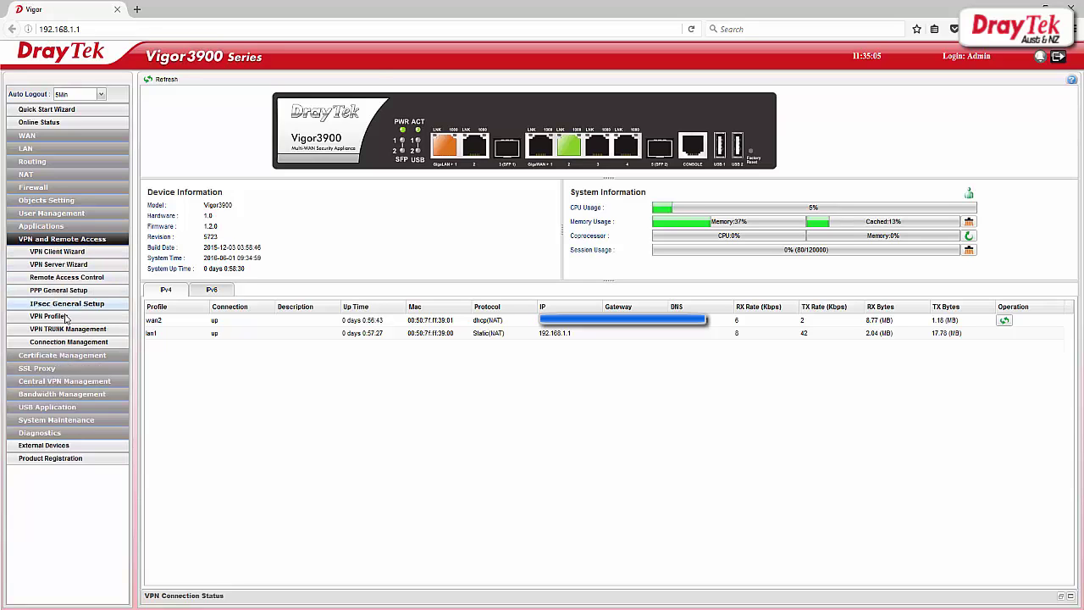
pyautogui.click(65, 318)
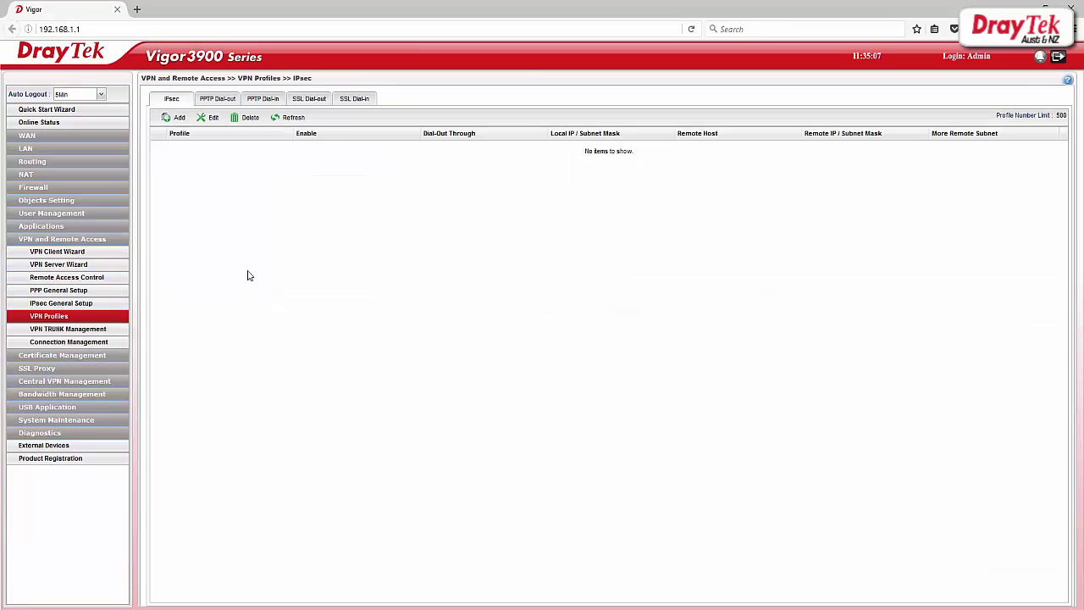
pyautogui.click(319, 101)
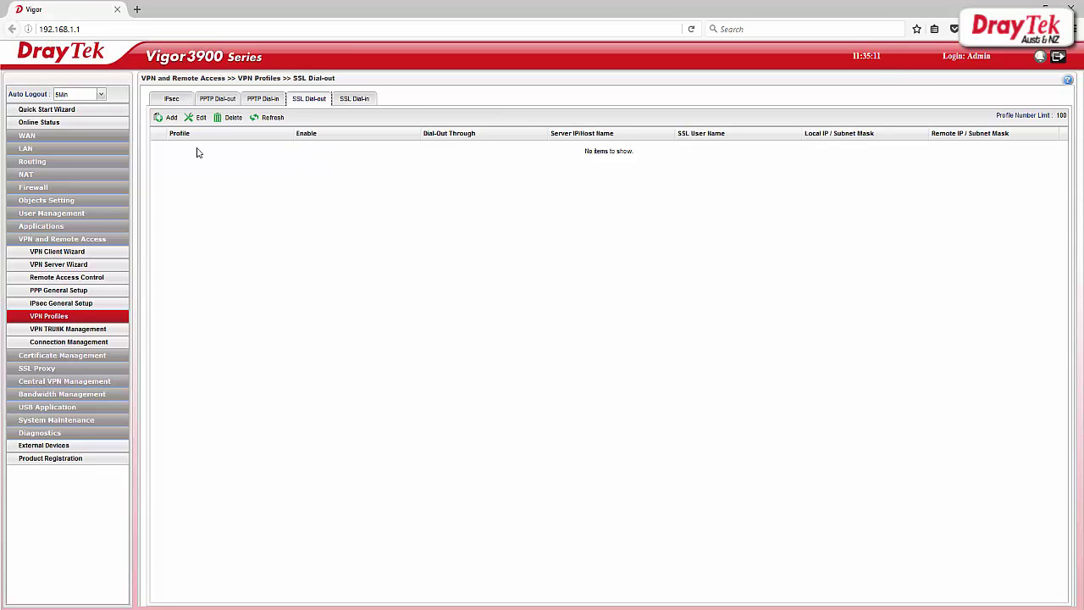
# - Add an enabled, Always On SSL dial-out profile SSL_VPN dialing out through wan2
pyautogui.click(170, 121)
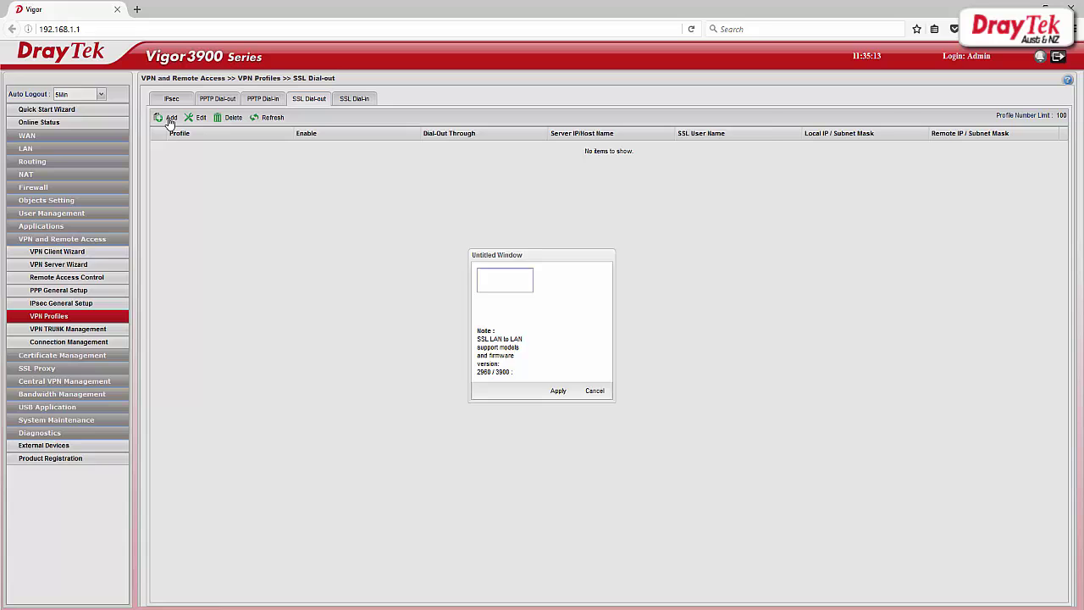
pyautogui.click(452, 149)
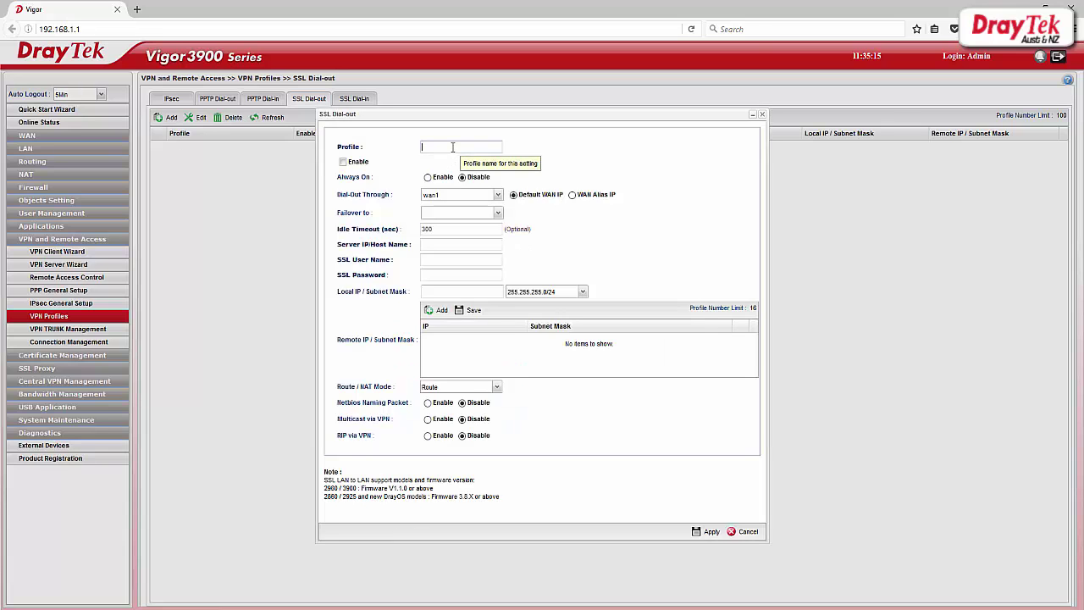
pyautogui.write('SSL_VPN')
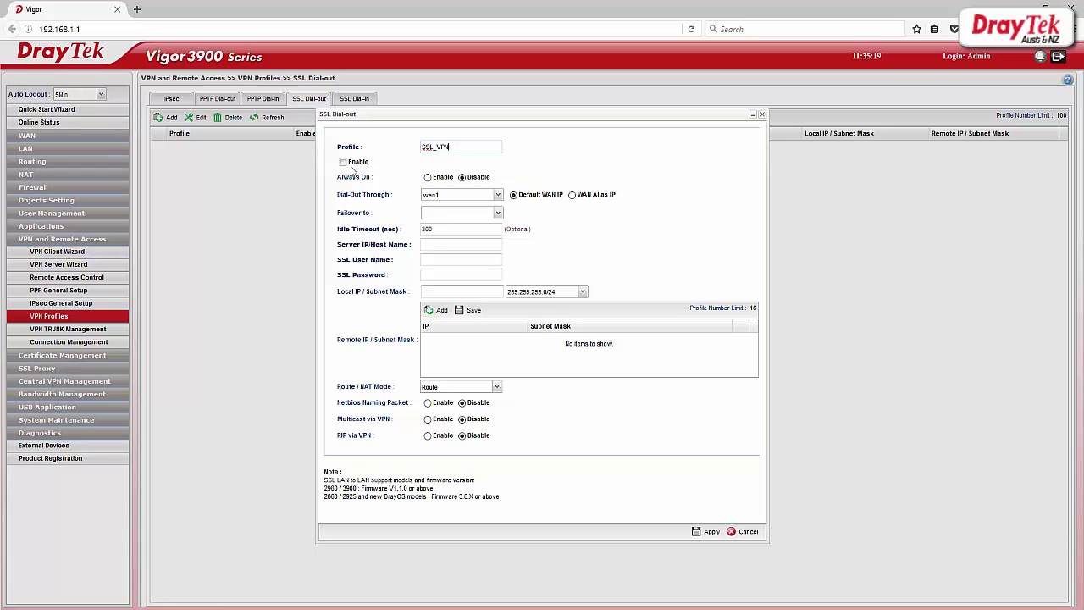
pyautogui.click(343, 162)
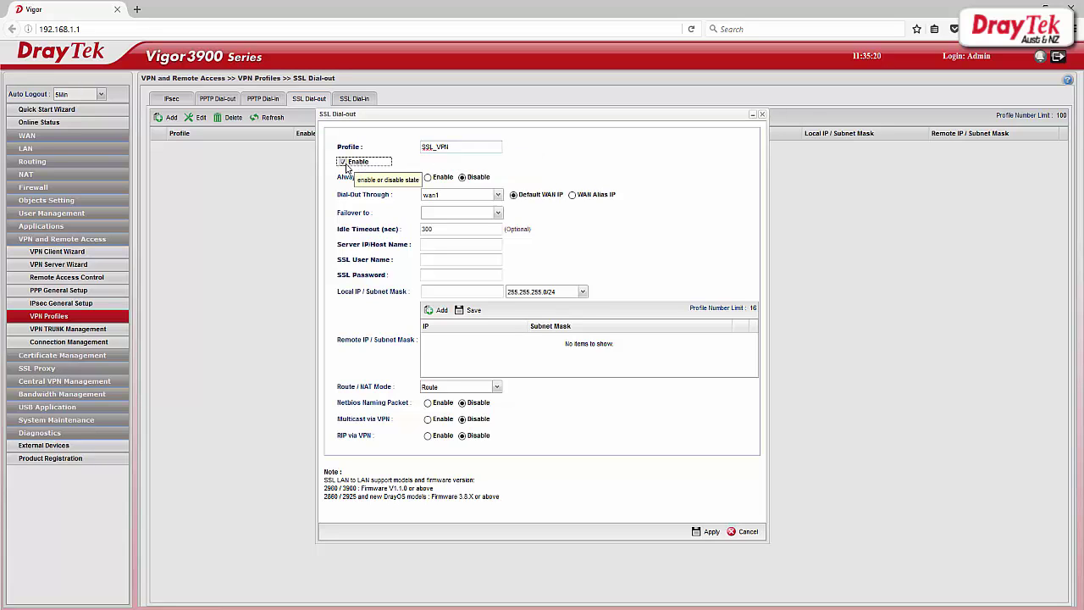
pyautogui.click(428, 177)
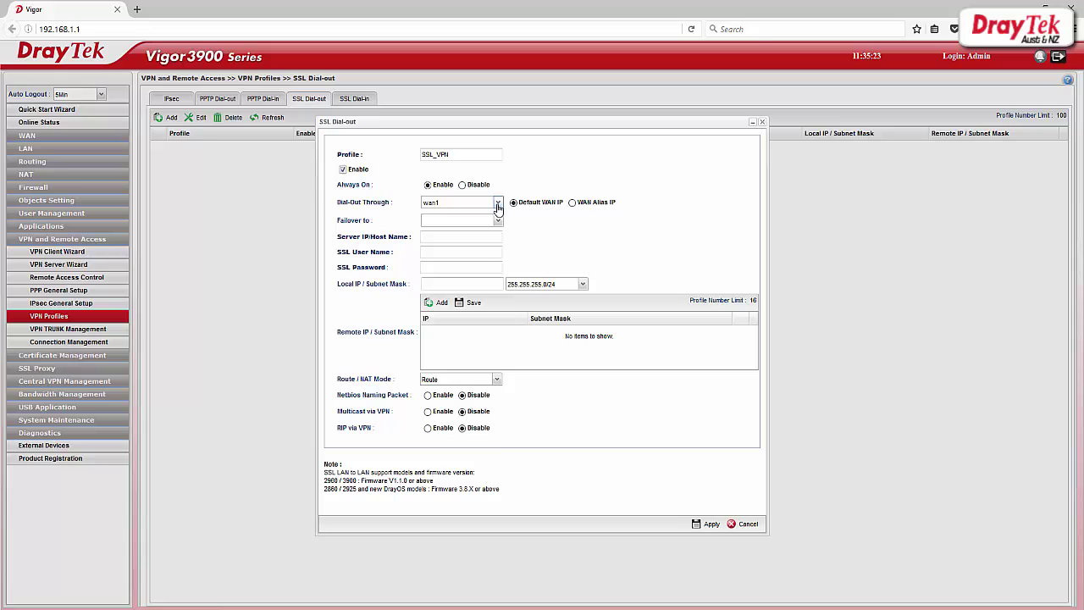
pyautogui.click(498, 204)
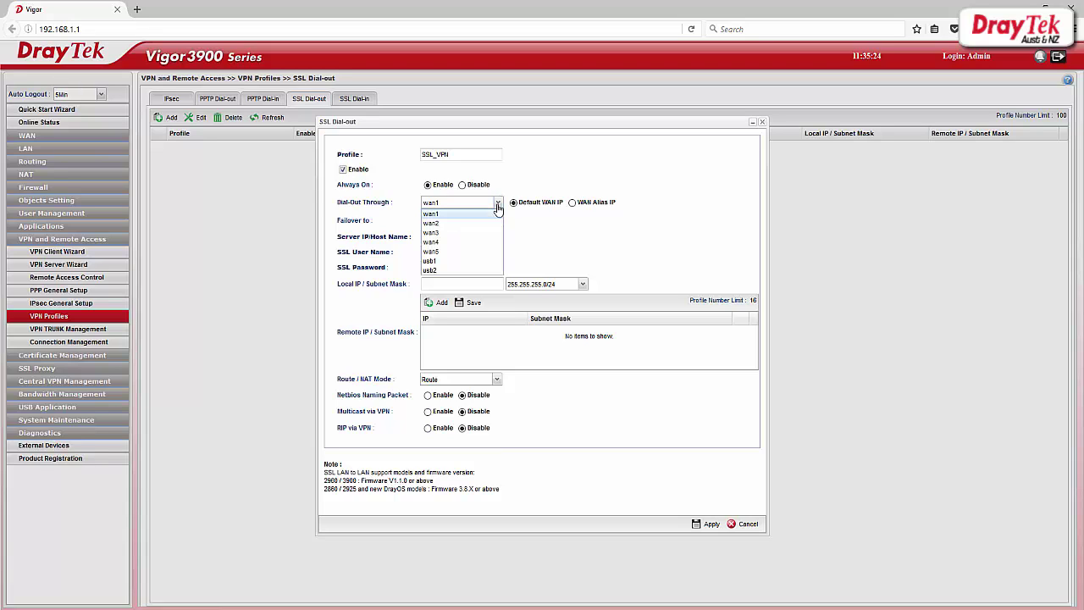
pyautogui.click(442, 224)
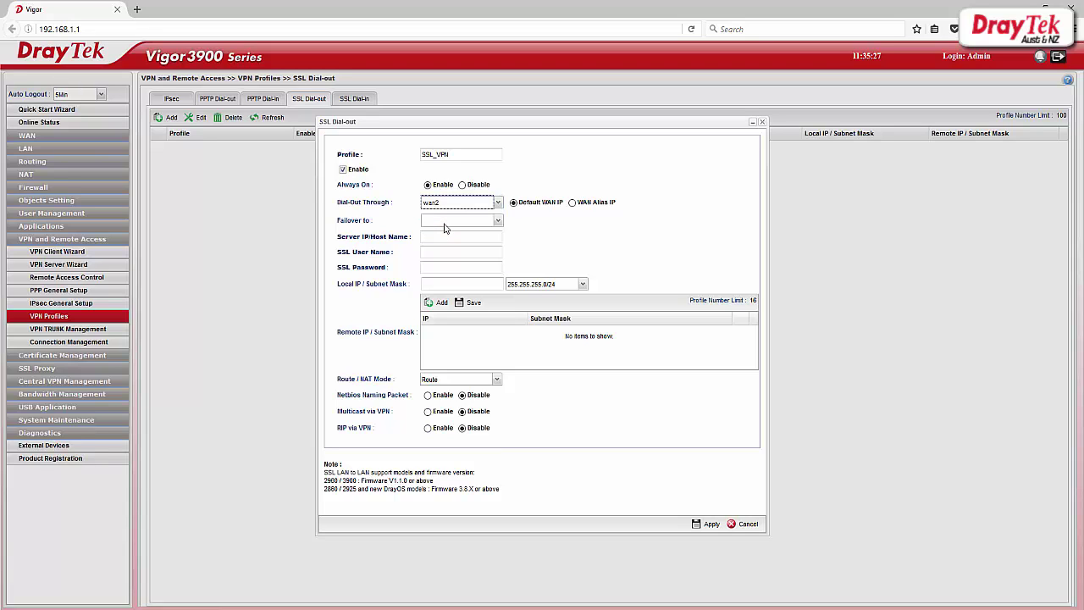
# - Fill in the server address, SSL user name, password and local IP 192.168.1.1
pyautogui.click(439, 238)
pyautogui.click(438, 240)
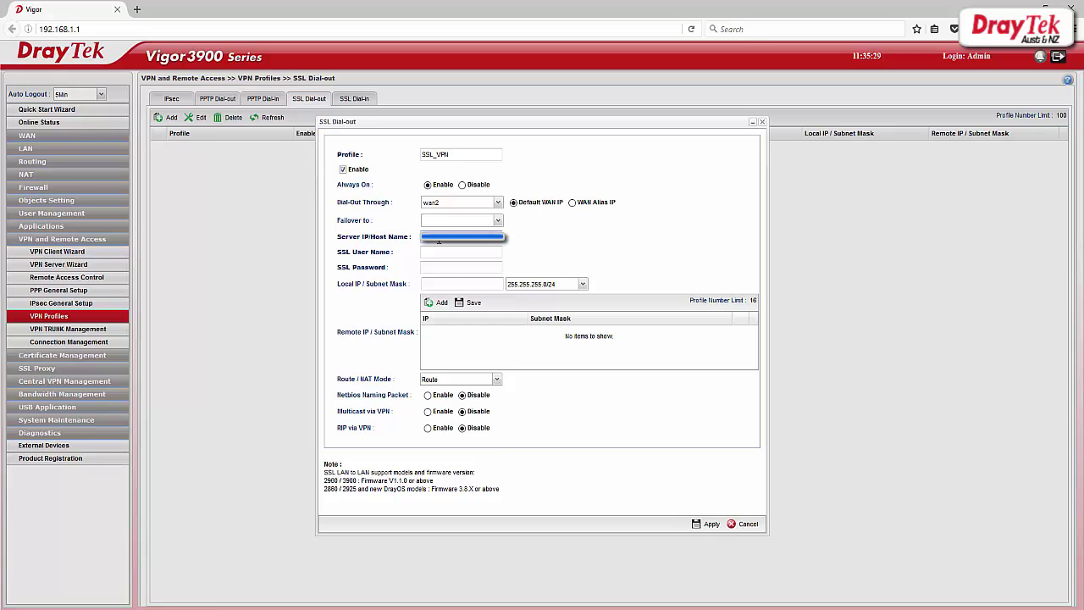
pyautogui.click(439, 251)
pyautogui.write('test')
pyautogui.click(441, 270)
pyautogui.click(438, 286)
pyautogui.write('192.168.1.1')
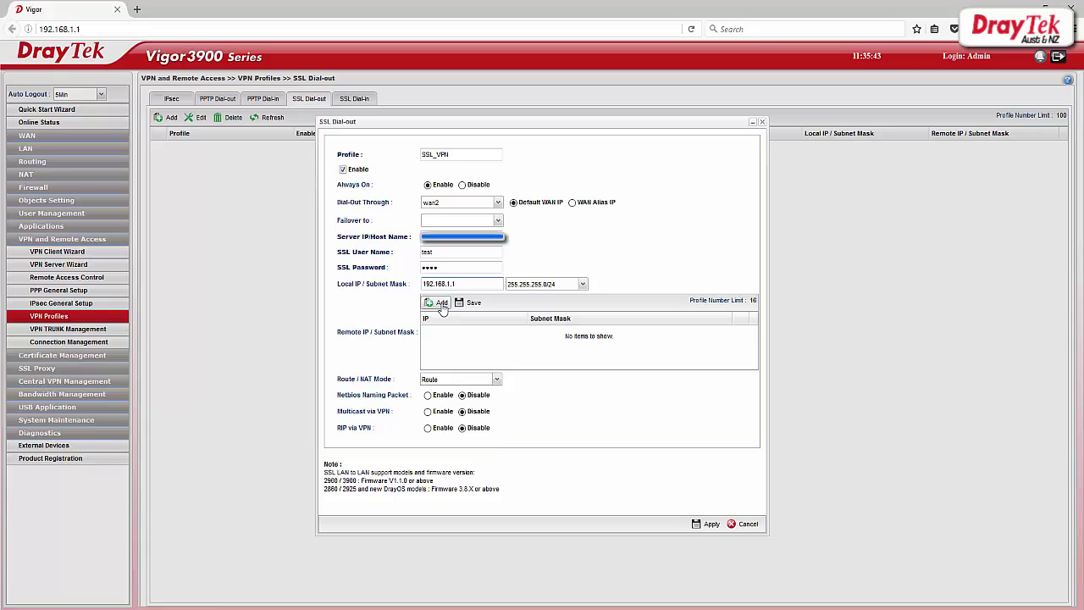
# - Add remote subnet 192.168.21.1 with mask 255.255.255.0 and apply the profile
pyautogui.click(441, 303)
pyautogui.click(449, 329)
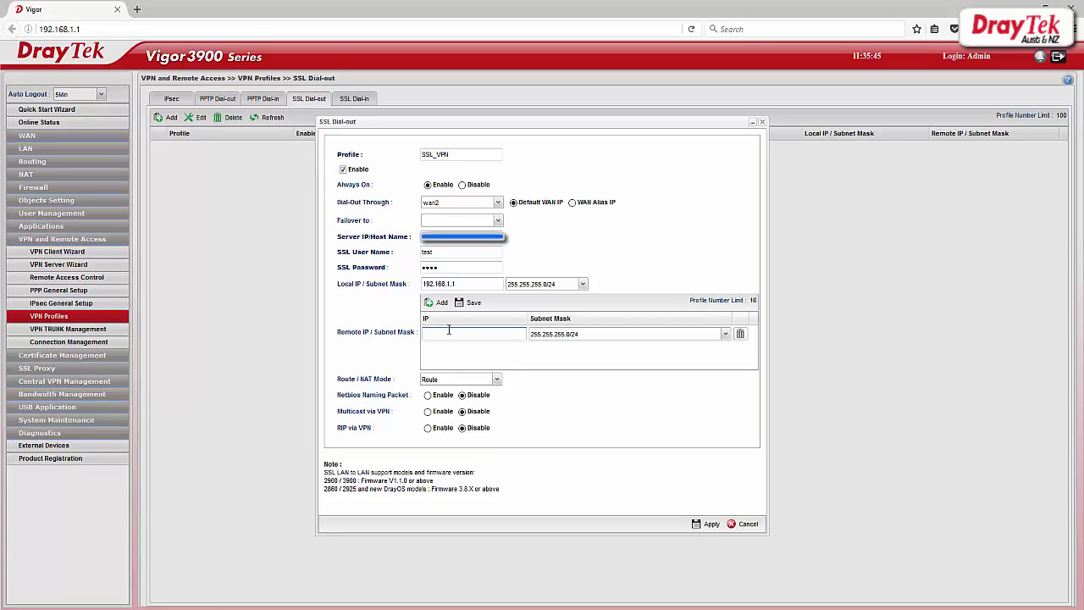
pyautogui.write('192.168.21.1')
pyautogui.click(498, 356)
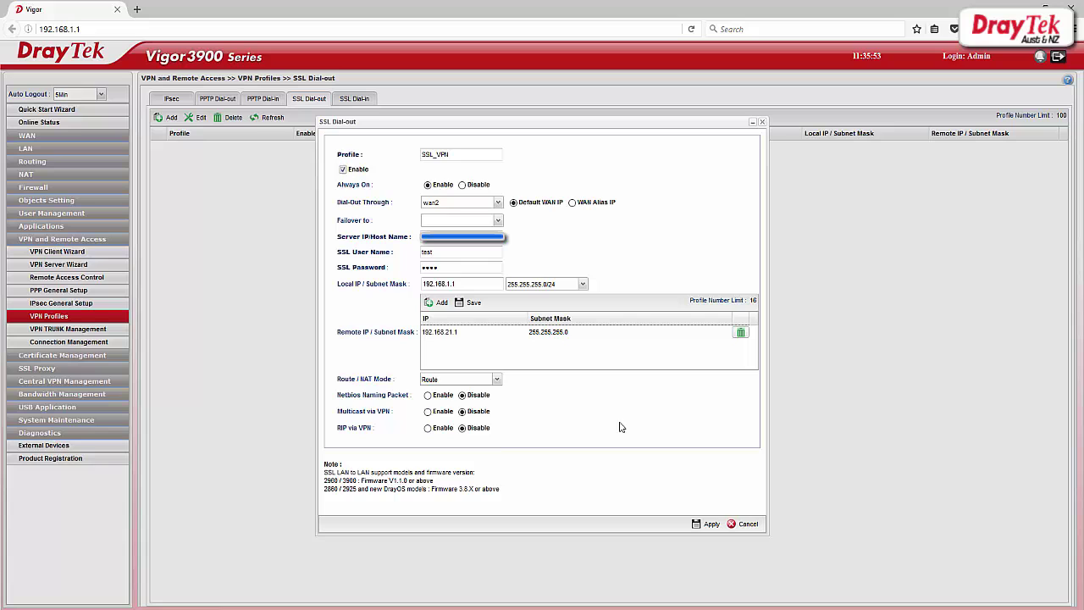
pyautogui.click(701, 524)
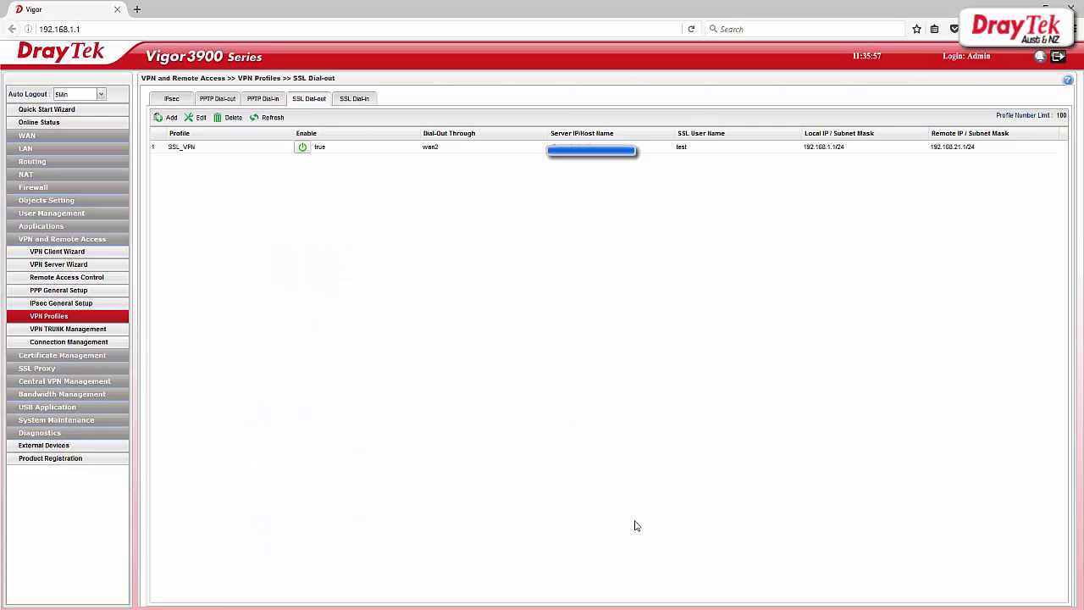
# - Dial out the SSL_VPN profile as SSL in Connection Management and acknowledge the connected notice
pyautogui.click(102, 344)
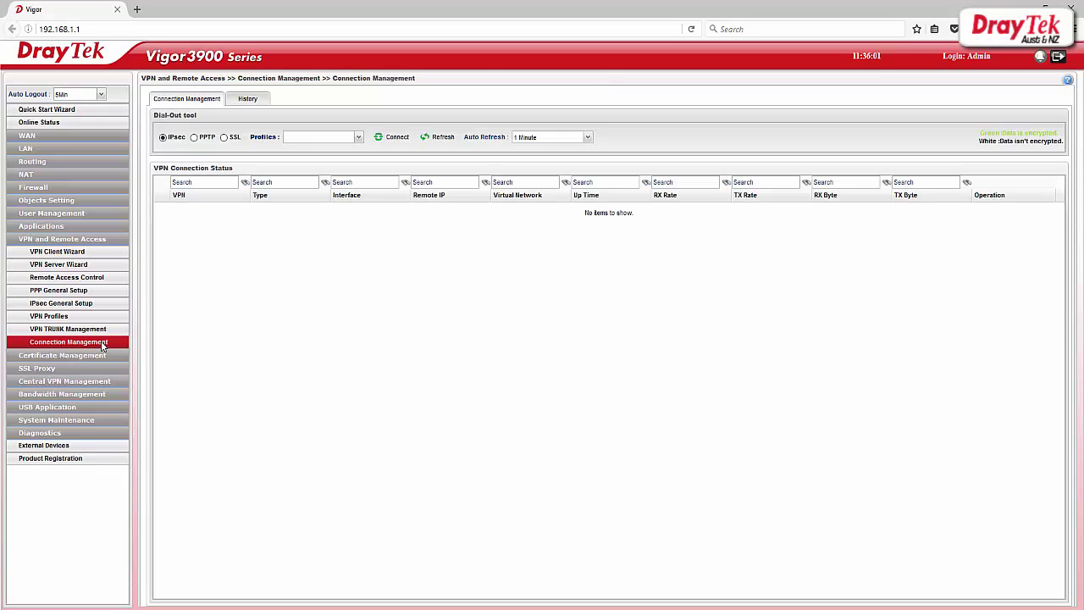
pyautogui.click(225, 138)
pyautogui.click(358, 137)
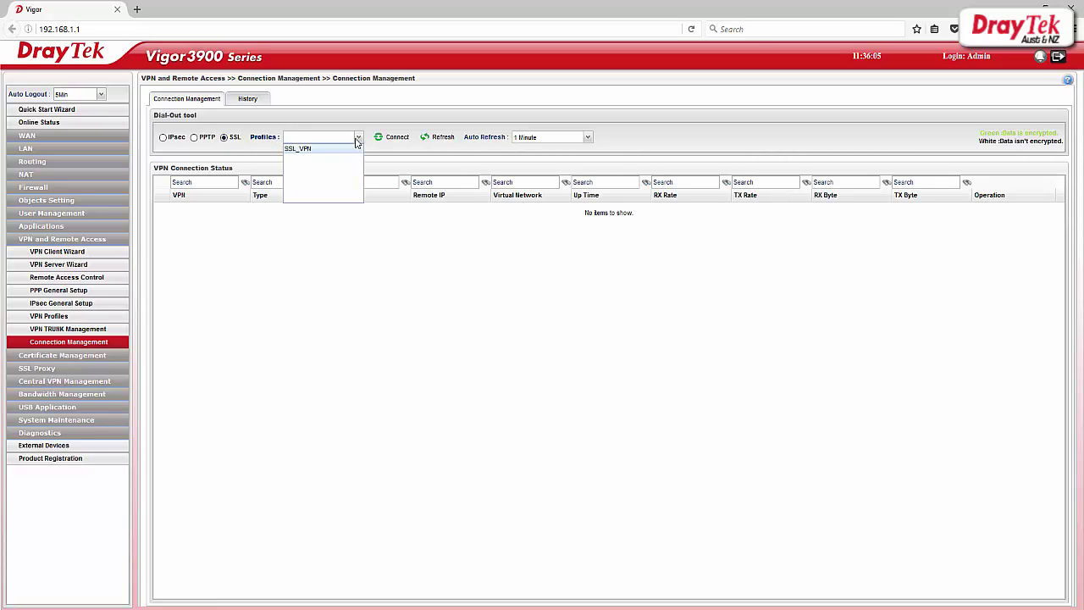
pyautogui.click(341, 149)
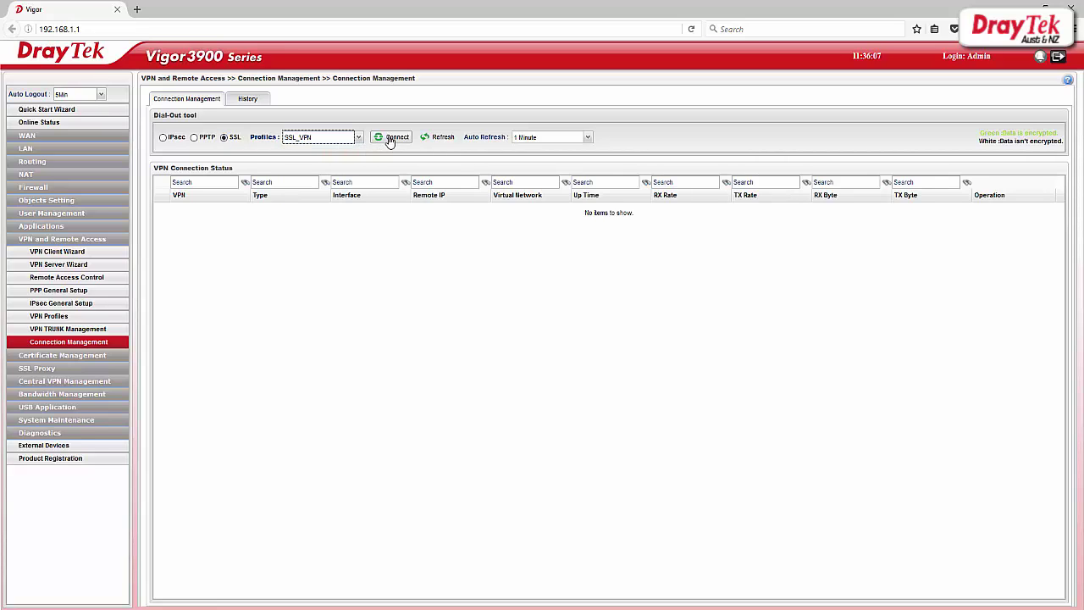
pyautogui.click(390, 139)
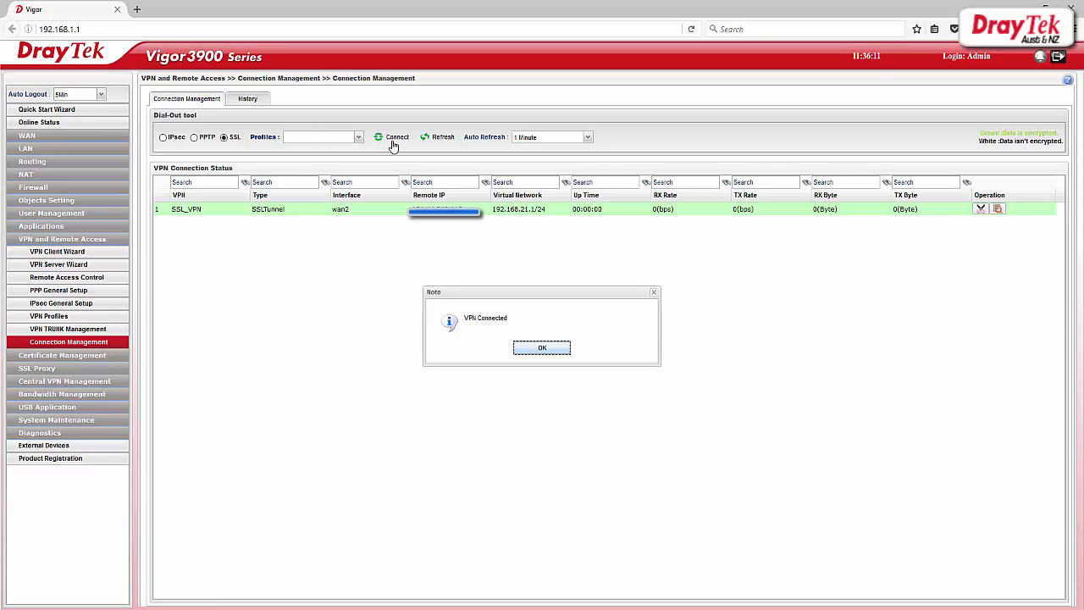
pyautogui.click(543, 348)
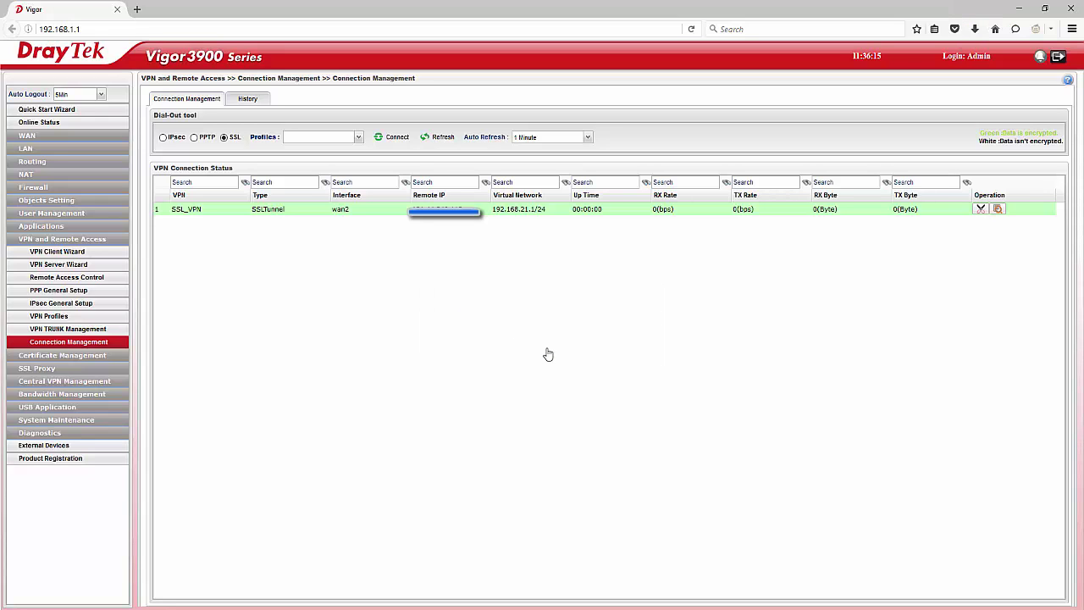